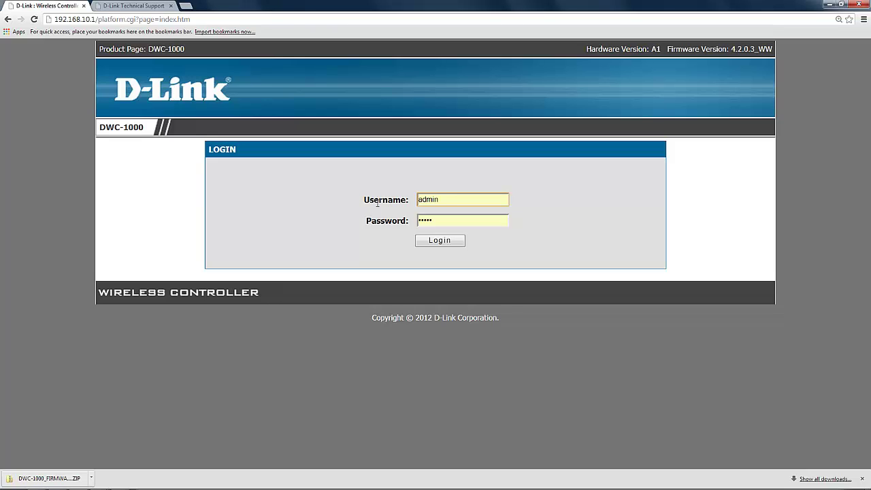
# Log in to the DWC-1000 wireless controller with the prefilled admin credentials
pyautogui.click(455, 219)
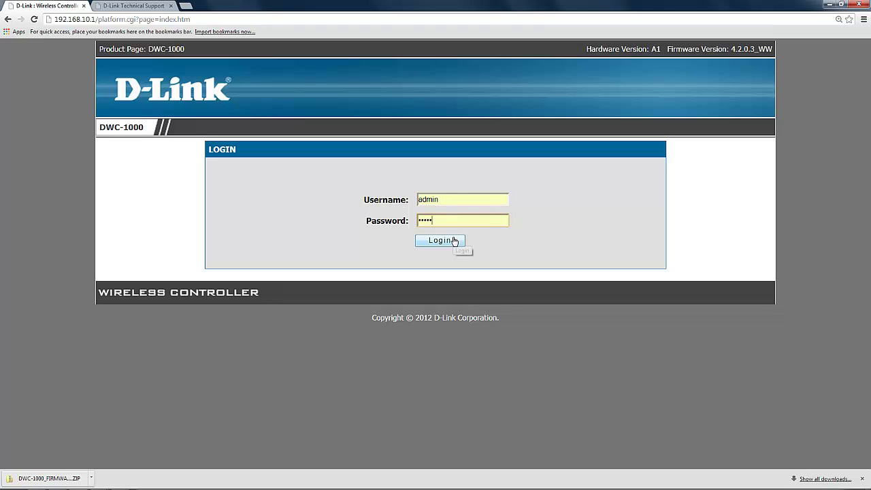
pyautogui.click(454, 241)
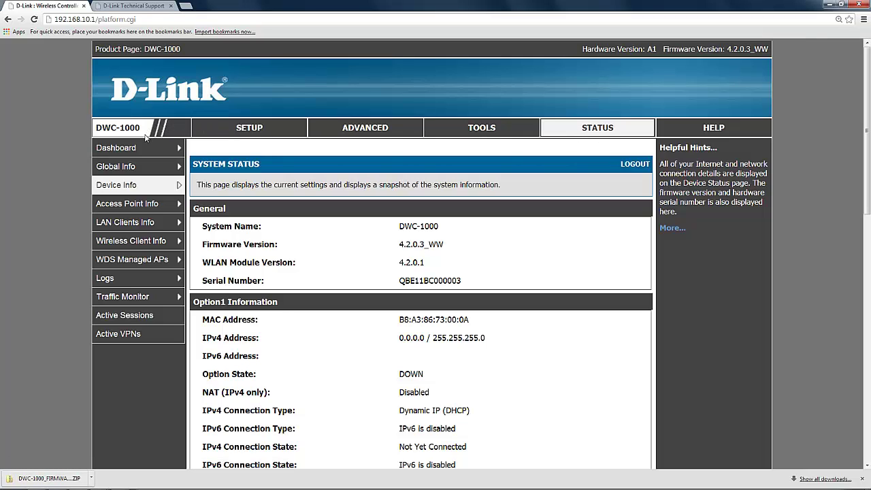
# Open the Access Points Summary from the status section and examine the list of APs
pyautogui.moveTo(141, 192)
pyautogui.moveTo(138, 211)
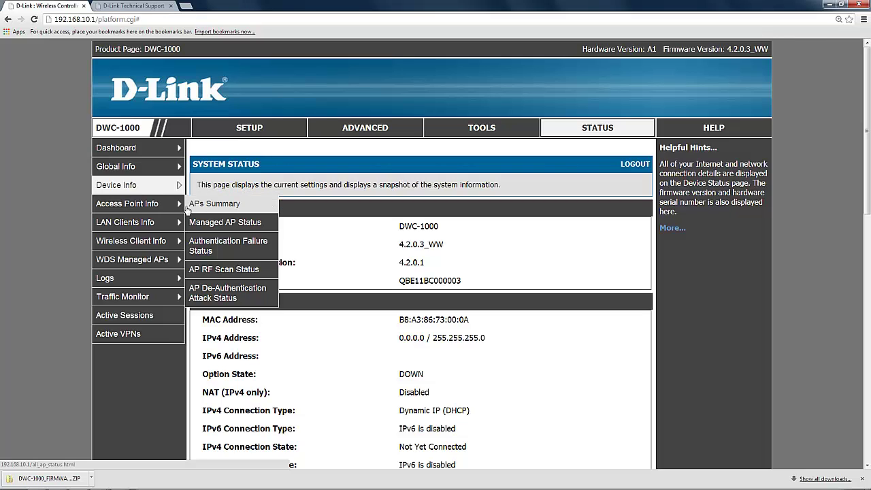
pyautogui.click(249, 204)
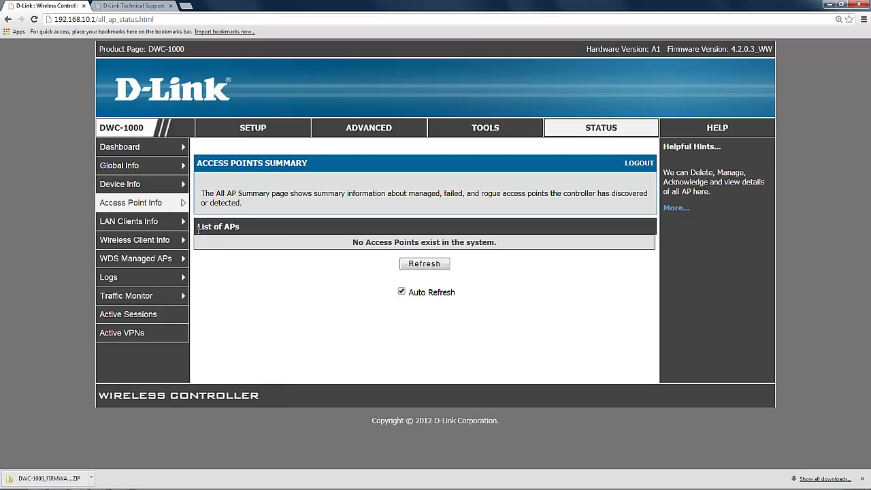
pyautogui.moveTo(198, 230); pyautogui.dragTo(243, 231)
pyautogui.tripleClick(385, 243)
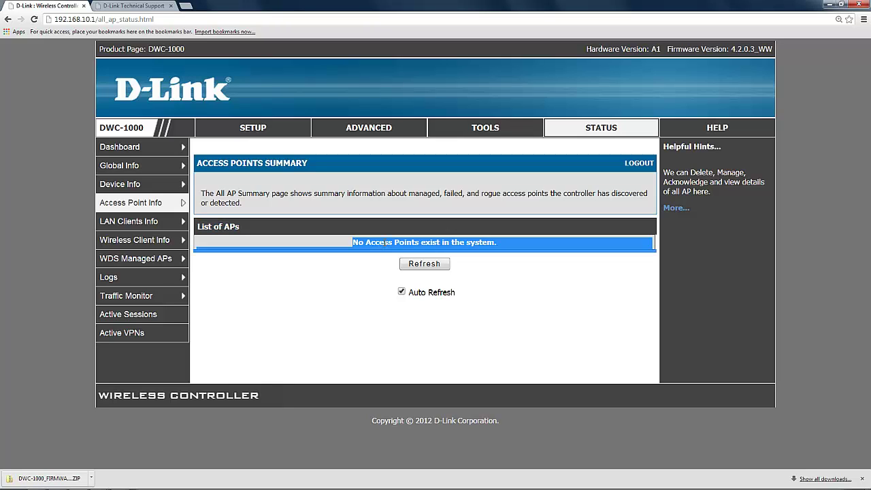
pyautogui.click(357, 249)
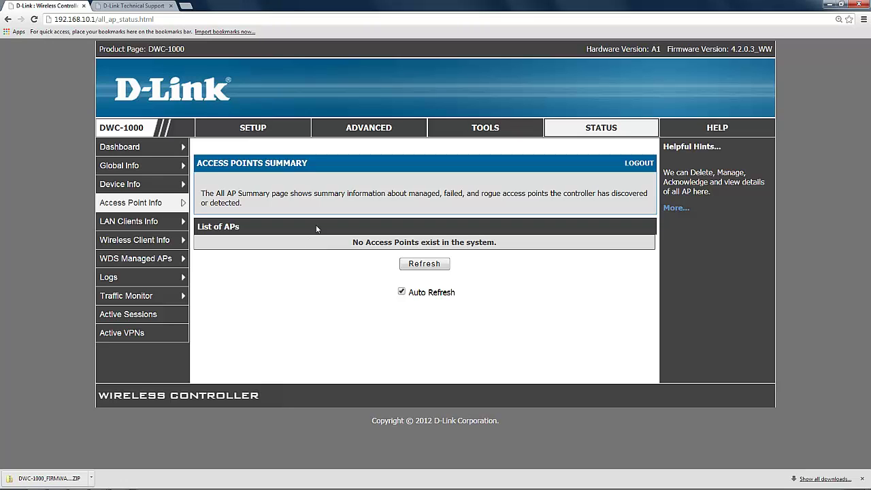
# In the LAN Setup configuration, set the DHCP mode to DHCP Server and save the settings
pyautogui.click(260, 132)
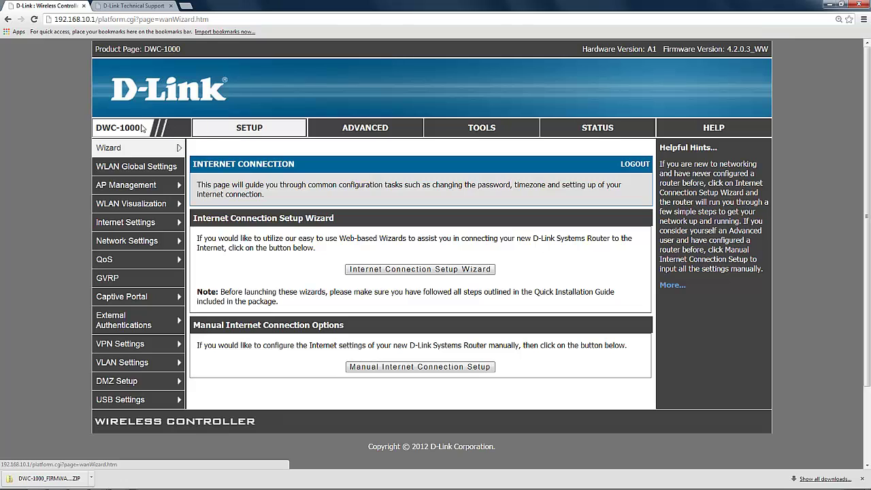
pyautogui.moveTo(119, 194)
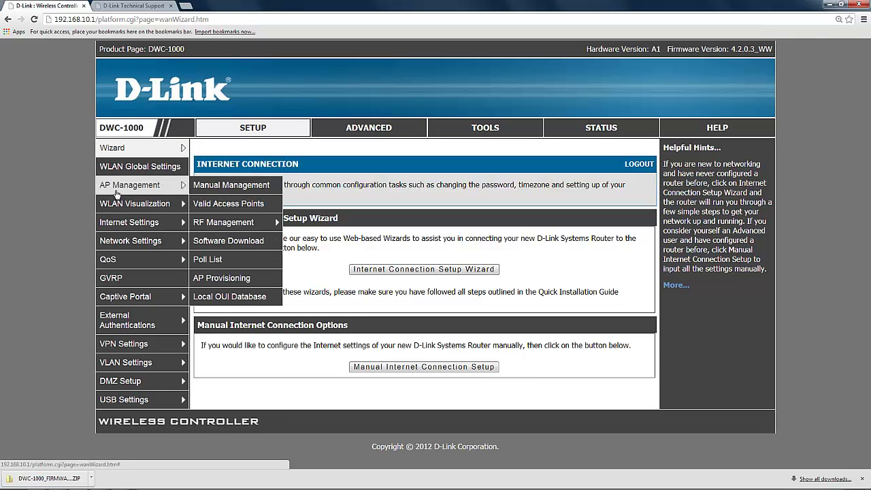
pyautogui.moveTo(138, 263)
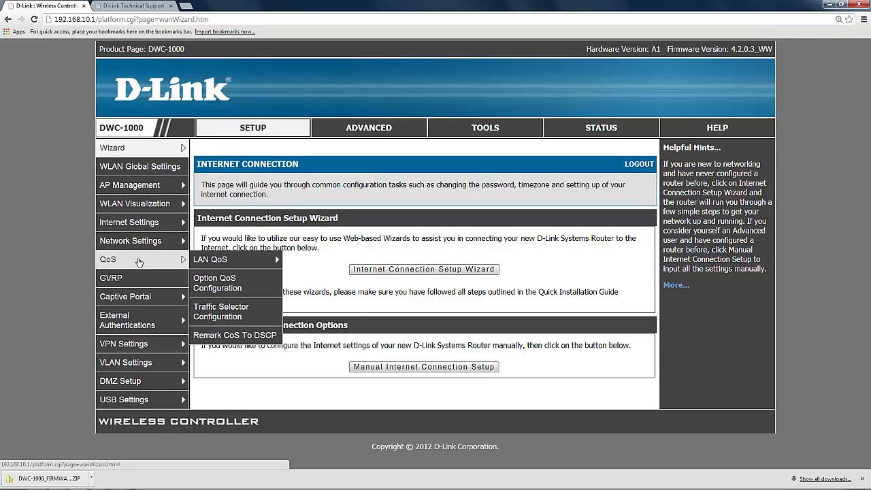
pyautogui.moveTo(137, 243)
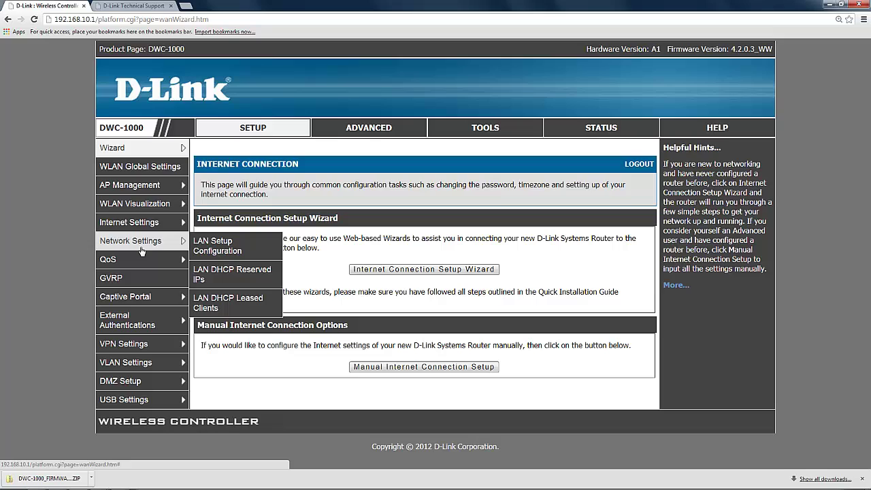
pyautogui.click(258, 248)
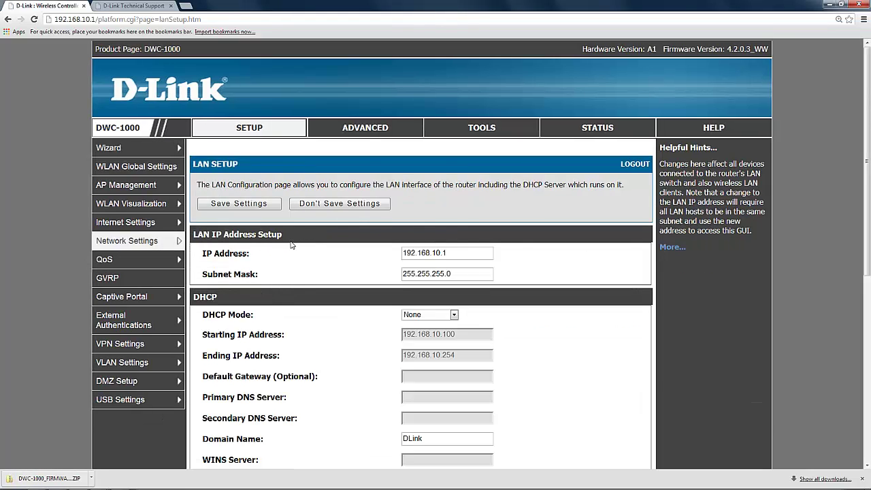
pyautogui.click(420, 253)
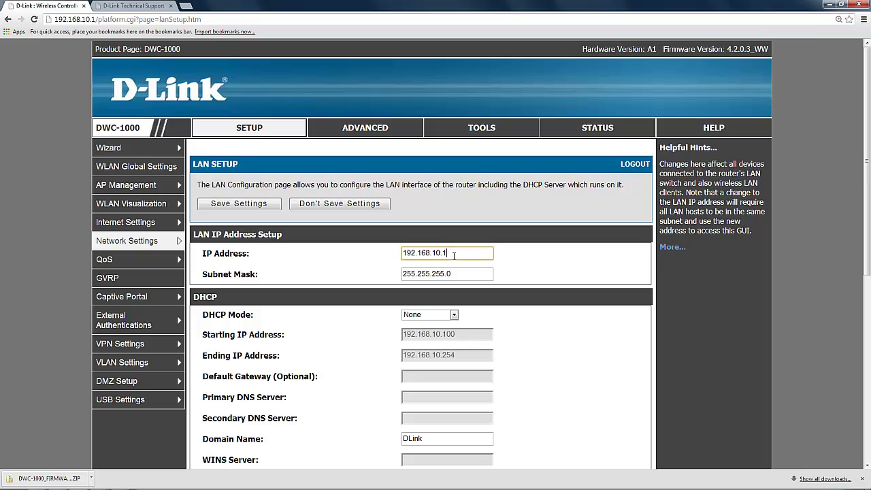
pyautogui.click(306, 293)
pyautogui.click(454, 317)
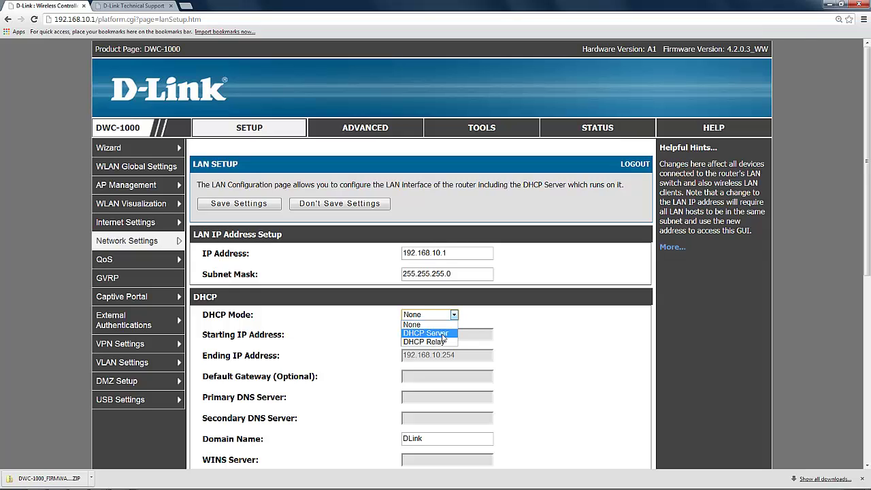
pyautogui.click(444, 336)
pyautogui.scroll(-1, 555, 335)
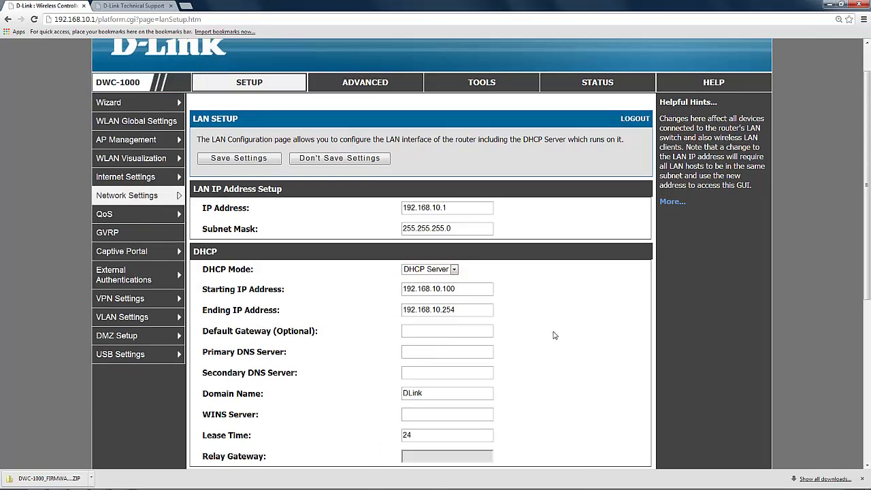
pyautogui.scroll(-1, 555, 335)
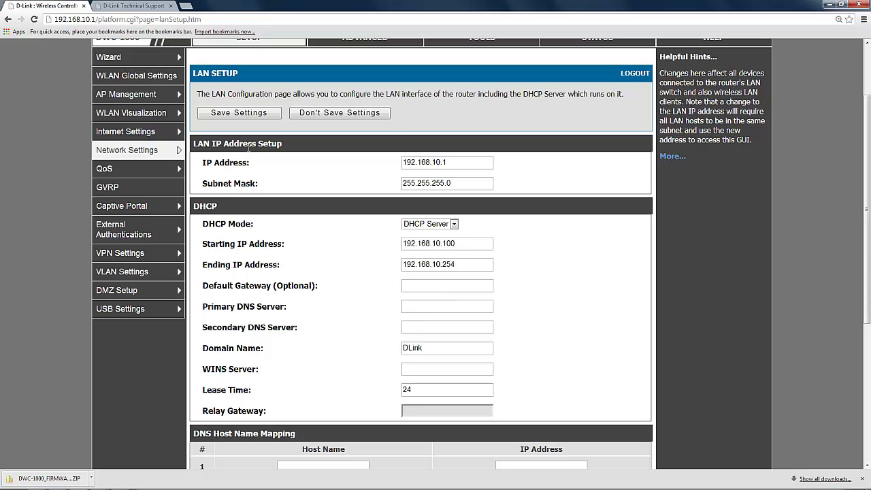
pyautogui.click(231, 120)
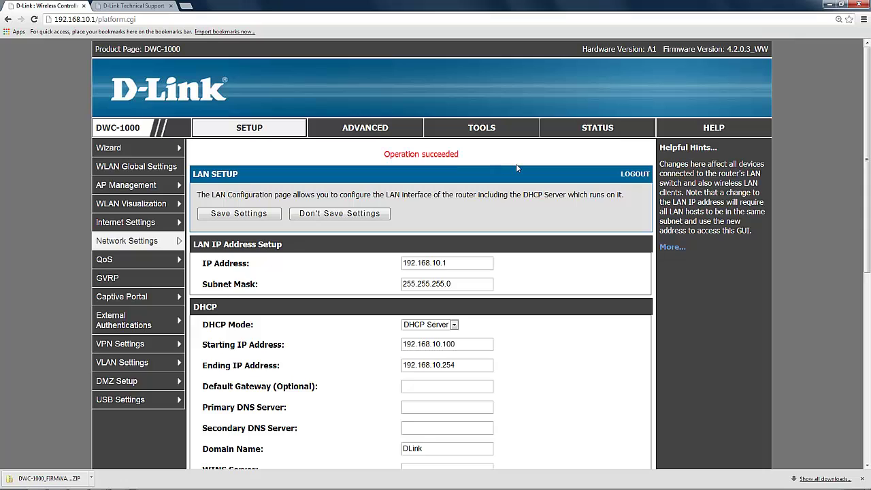
# Return to the Access Points Summary, refresh the list of APs, and examine the discovered access point's MAC and IP addresses
pyautogui.click(599, 132)
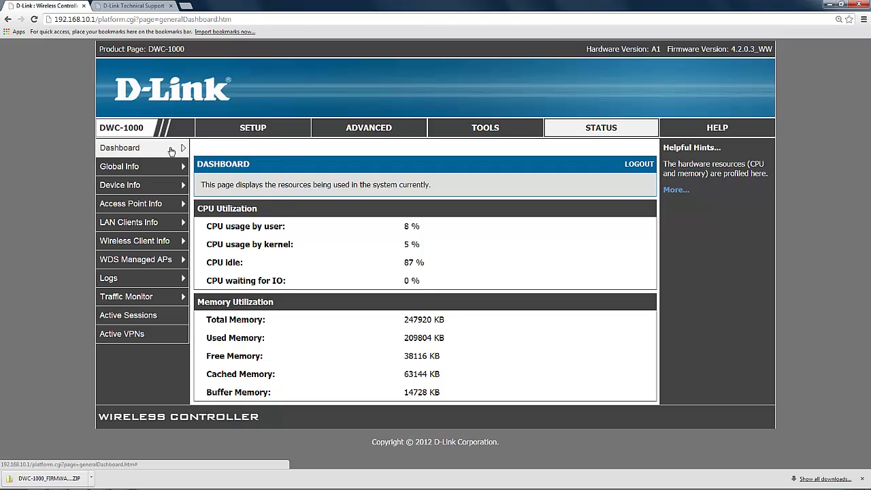
pyautogui.moveTo(139, 212)
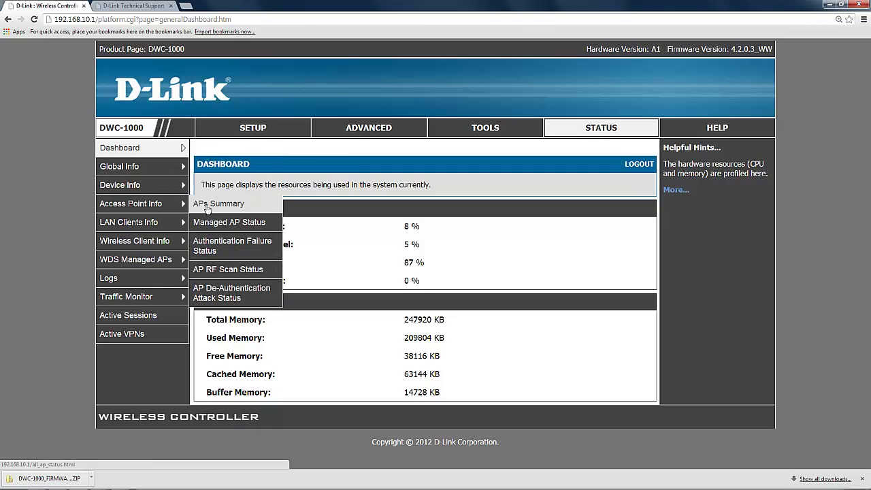
pyautogui.click(207, 204)
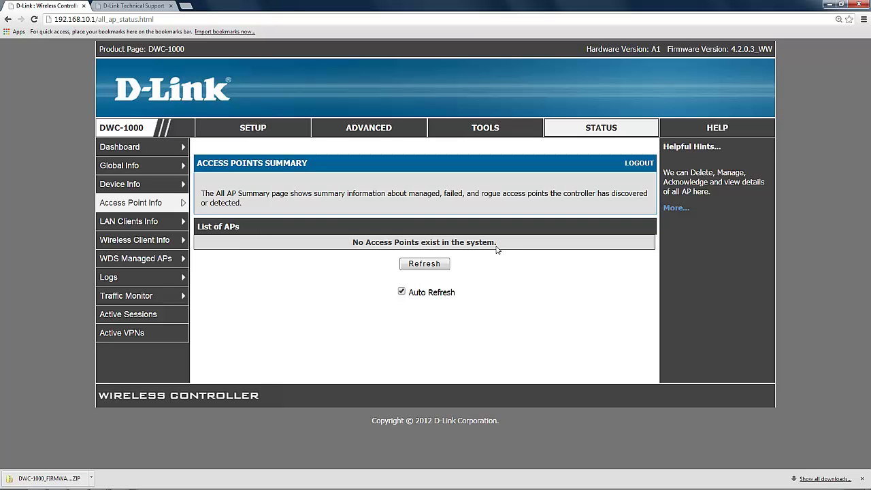
pyautogui.click(443, 264)
pyautogui.click(441, 266)
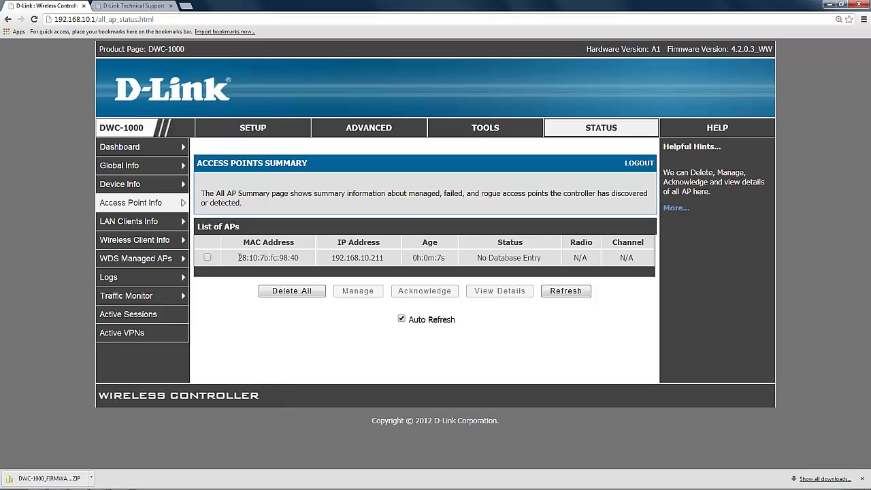
pyautogui.moveTo(240, 258); pyautogui.dragTo(394, 260)
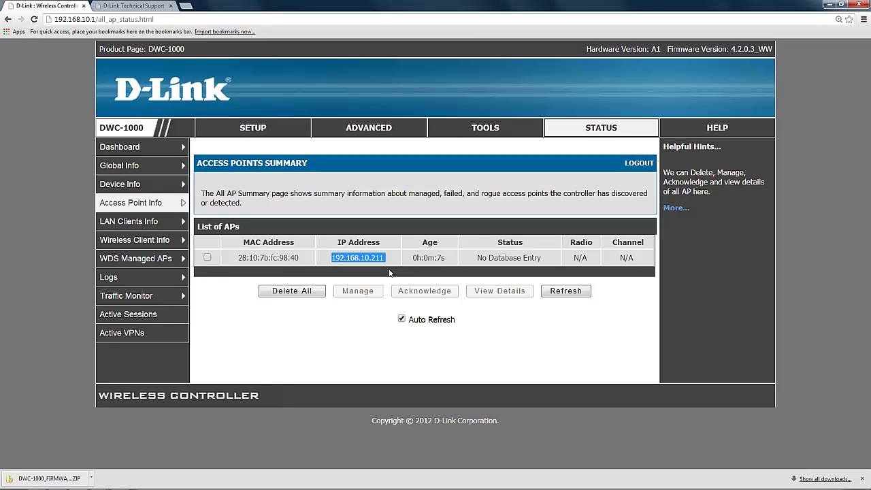
pyautogui.click(389, 272)
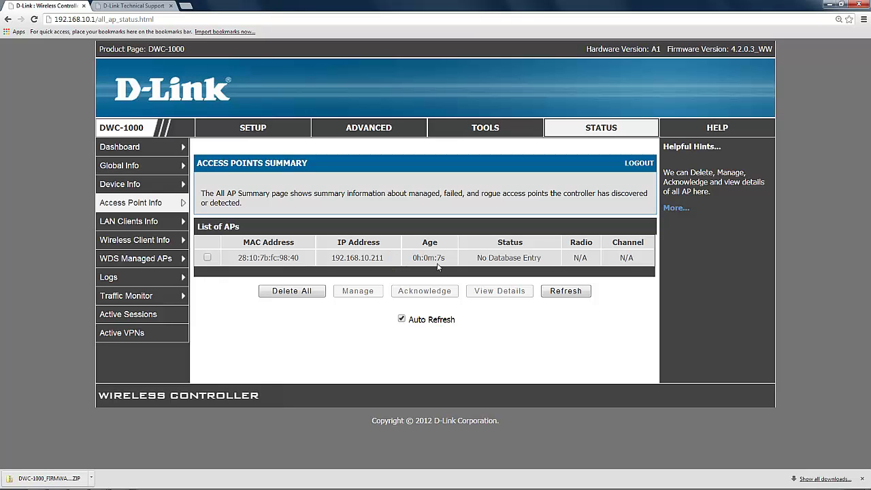
# Choose to manage the discovered access point and set its location to Lobby
pyautogui.click(207, 258)
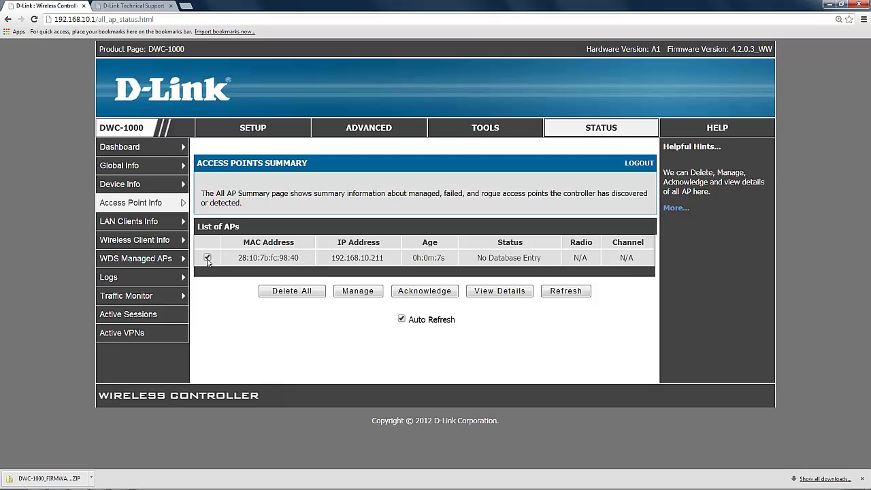
pyautogui.click(367, 292)
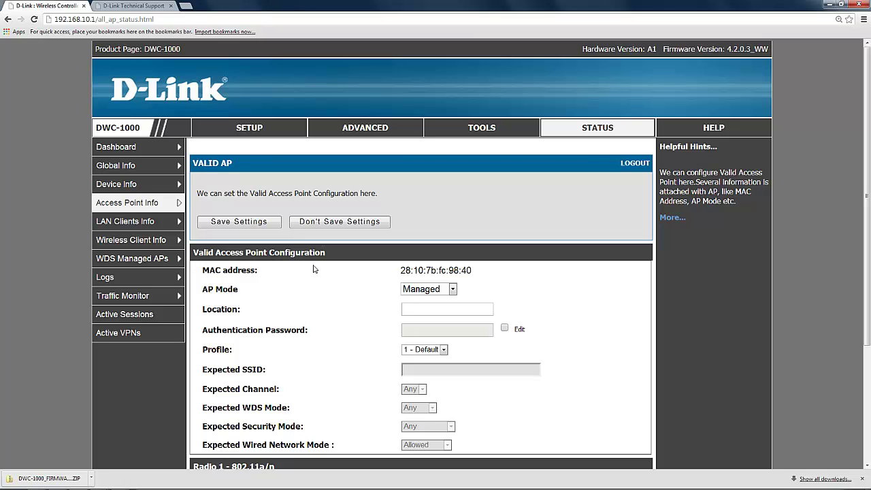
pyautogui.scroll(-1, 347, 285)
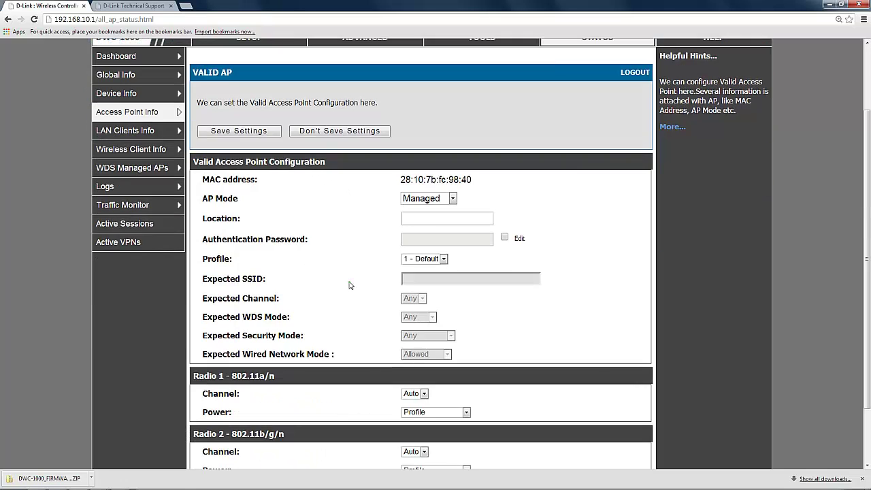
pyautogui.click(435, 218)
pyautogui.write('Lobby')
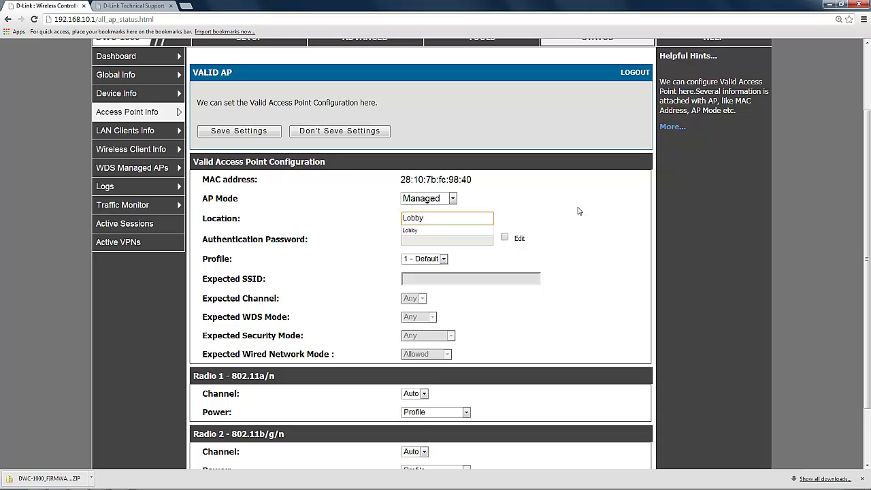
pyautogui.click(564, 202)
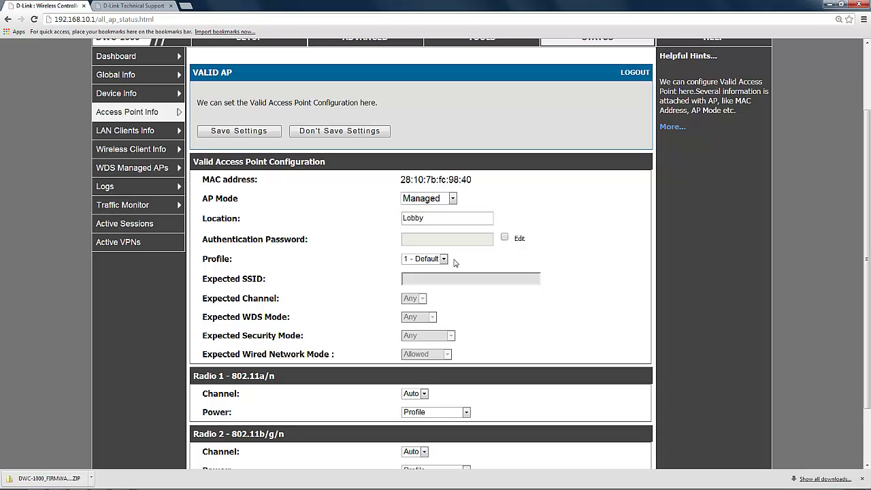
# Keep the profile at 1 - Default, review the radio settings, save the Valid AP configuration and acknowledge the notice
pyautogui.click(443, 259)
pyautogui.click(444, 261)
pyautogui.click(491, 266)
pyautogui.scroll(-2, 524, 326)
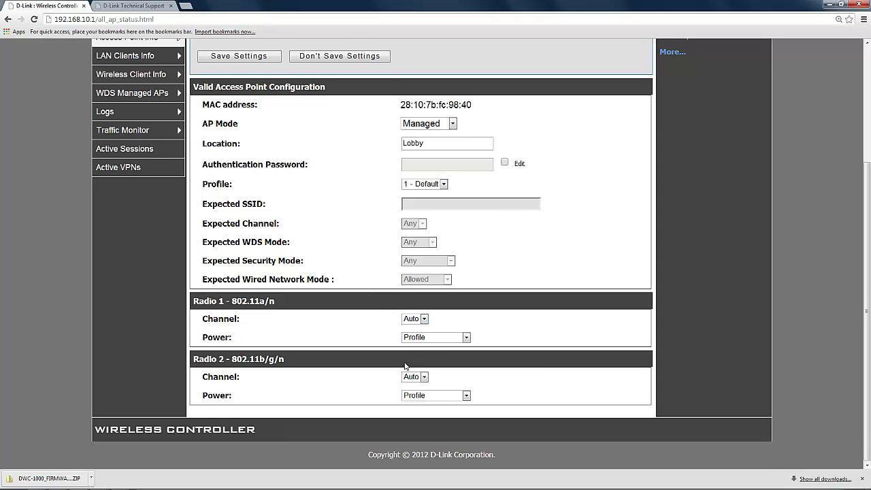
pyautogui.scroll(1, 405, 366)
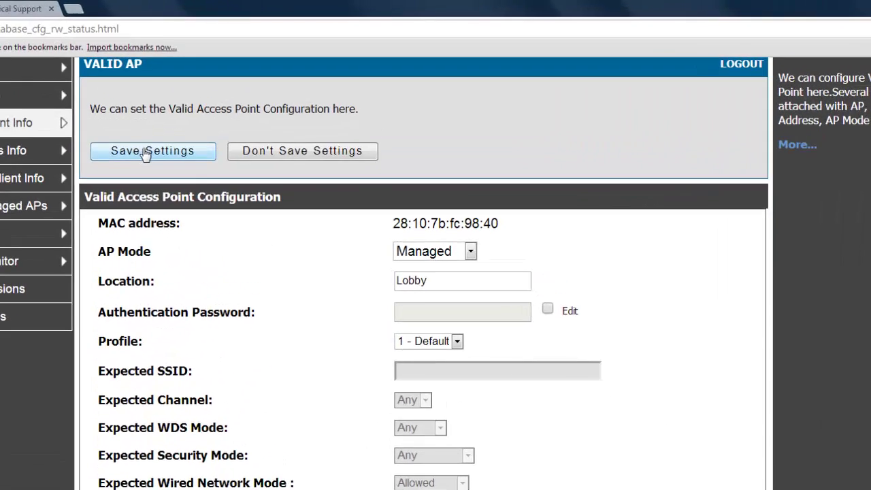
pyautogui.click(145, 151)
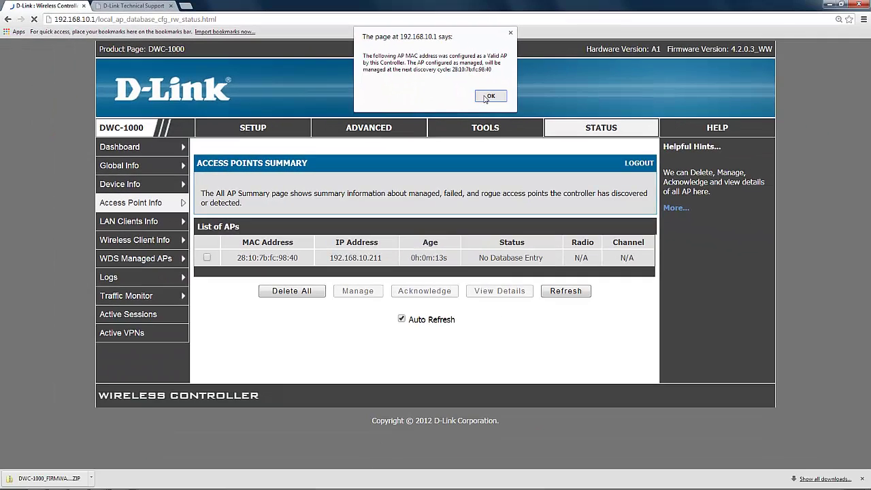
pyautogui.click(613, 268)
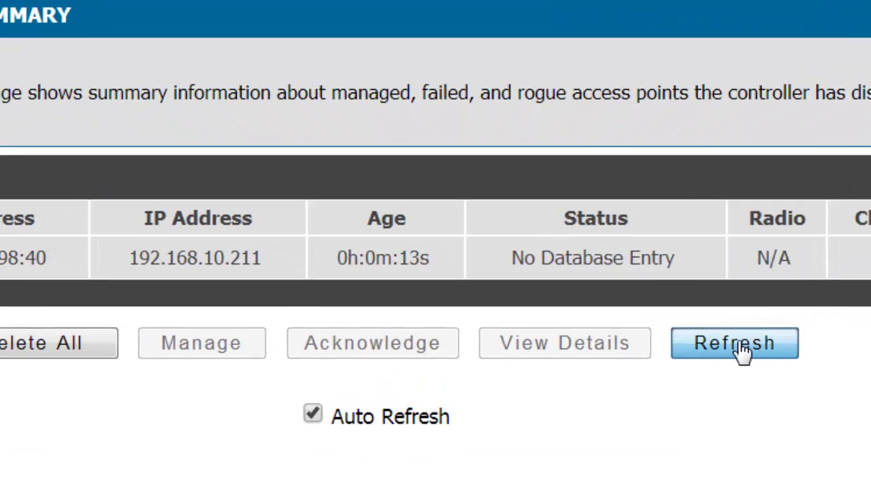
# Refresh the list of APs repeatedly and check the access point's status
pyautogui.click(648, 316)
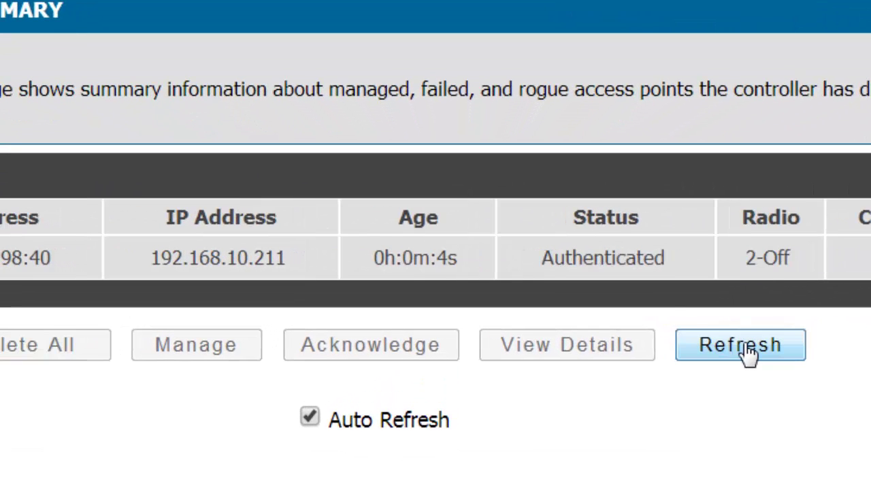
pyautogui.moveTo(591, 218); pyautogui.dragTo(683, 262)
pyautogui.click(733, 349)
pyautogui.click(734, 349)
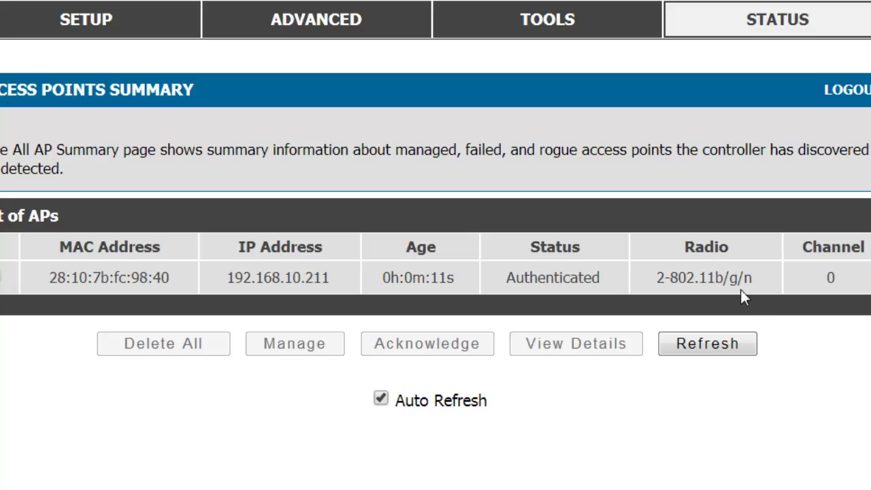
pyautogui.click(688, 354)
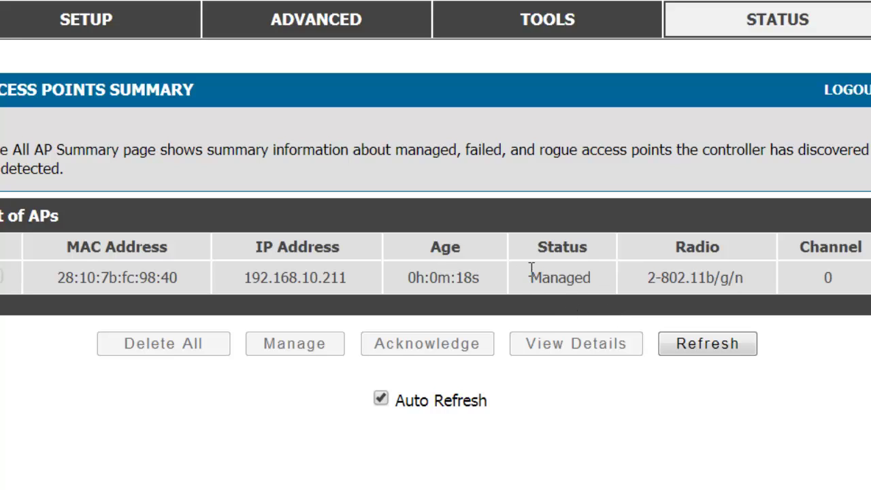
pyautogui.moveTo(531, 270); pyautogui.dragTo(607, 275)
pyautogui.click(591, 310)
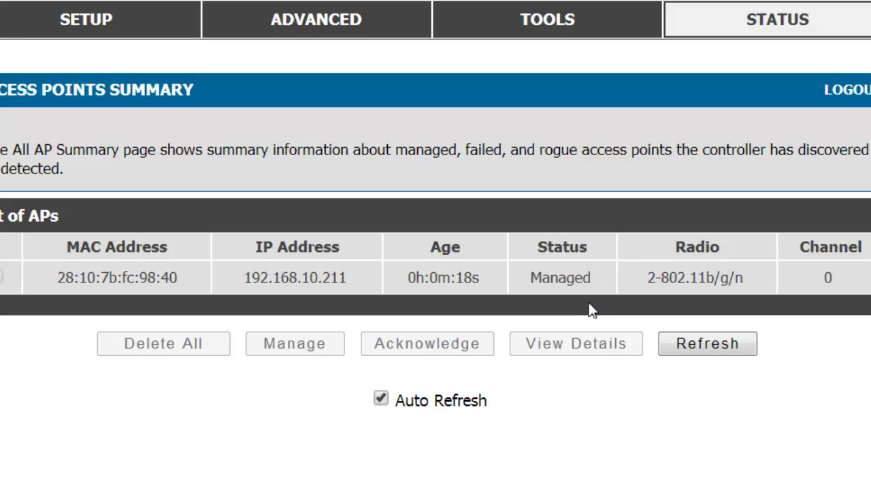